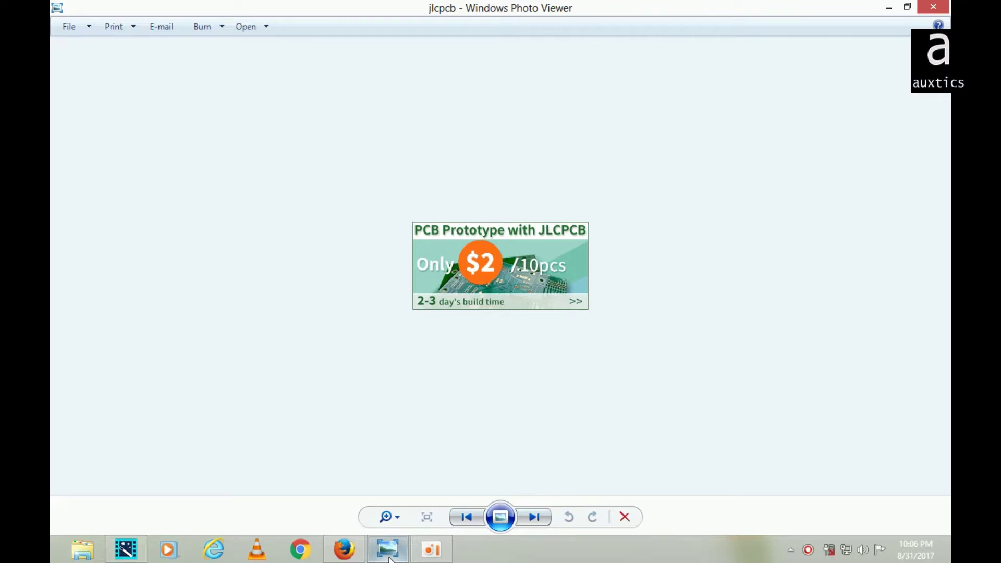
left_click(889, 19)
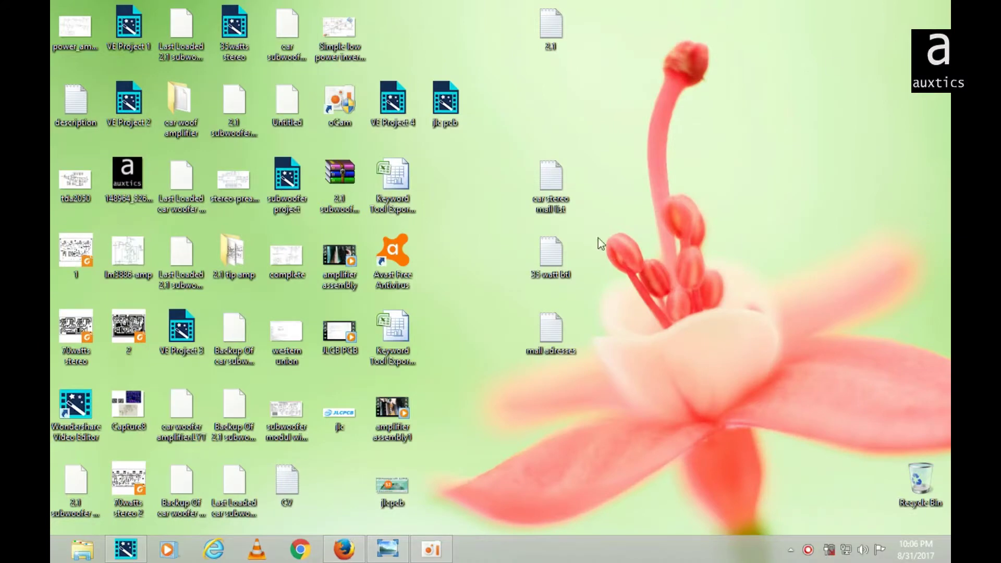
left_click(342, 557)
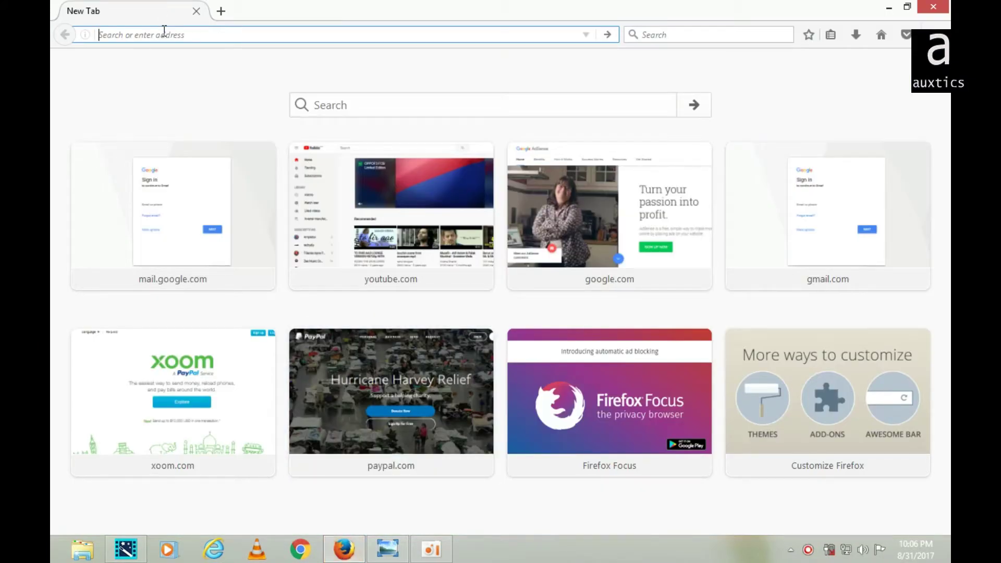
type("www.")
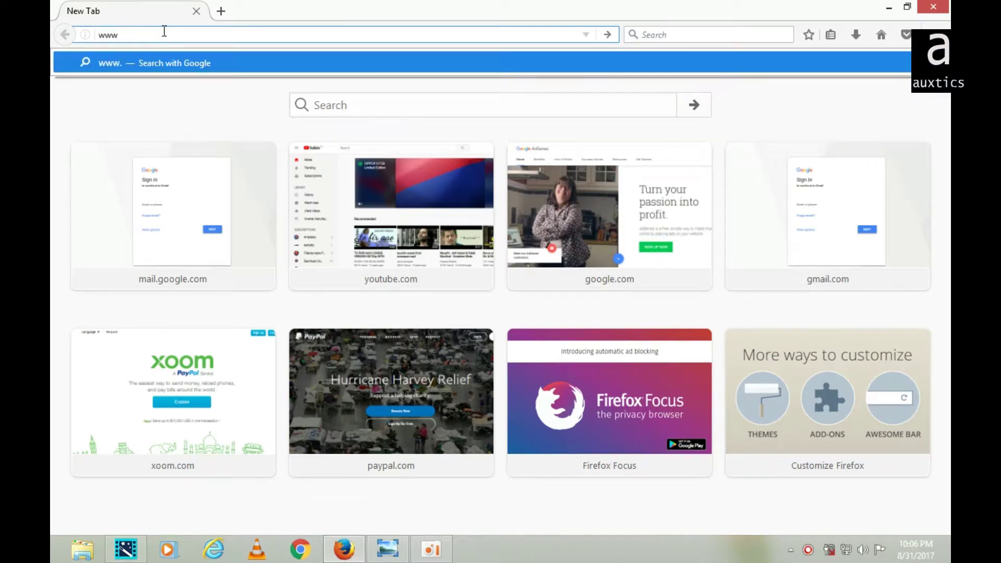
type("jlcpc")
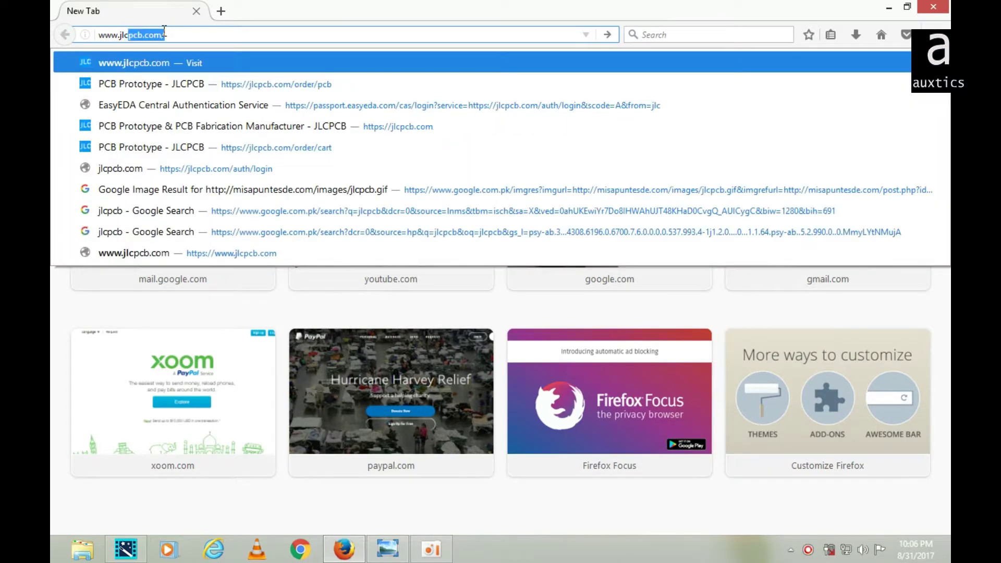
type("b.com")
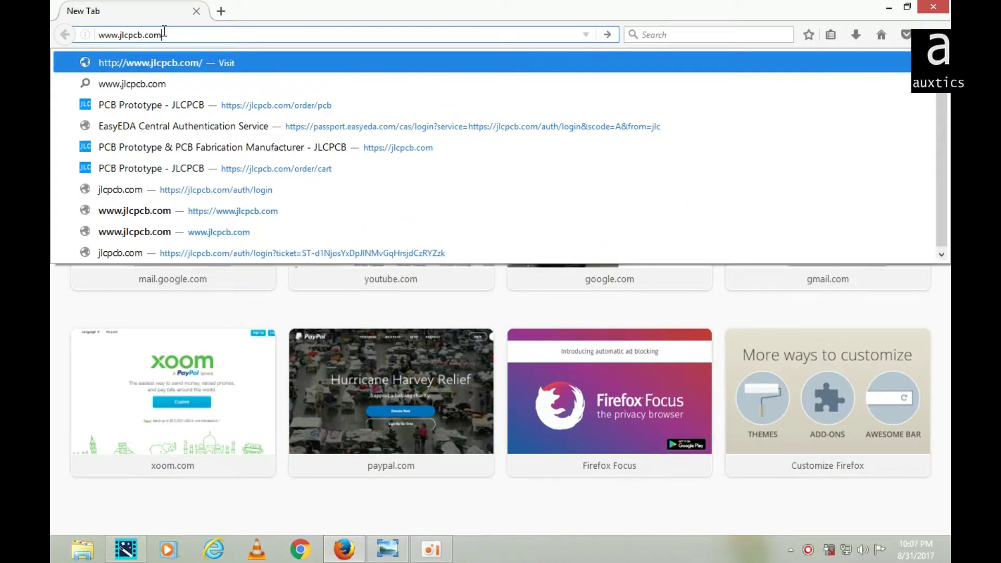
key("Return")
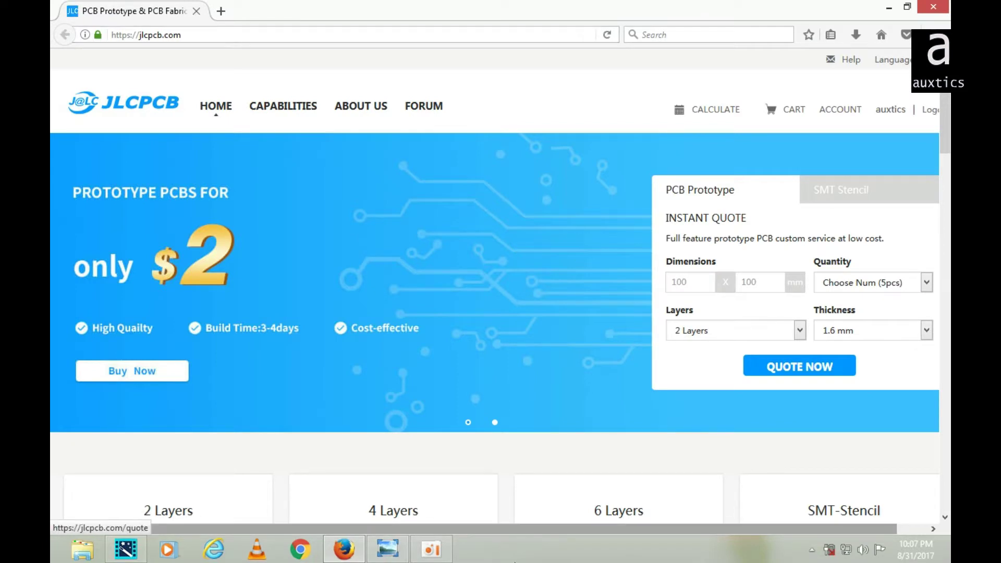
Step: Scroll to the 2, 4 and 6 layer pricing cards and start a 2-layer quote
left_click_drag(519, 533, 639, 533)
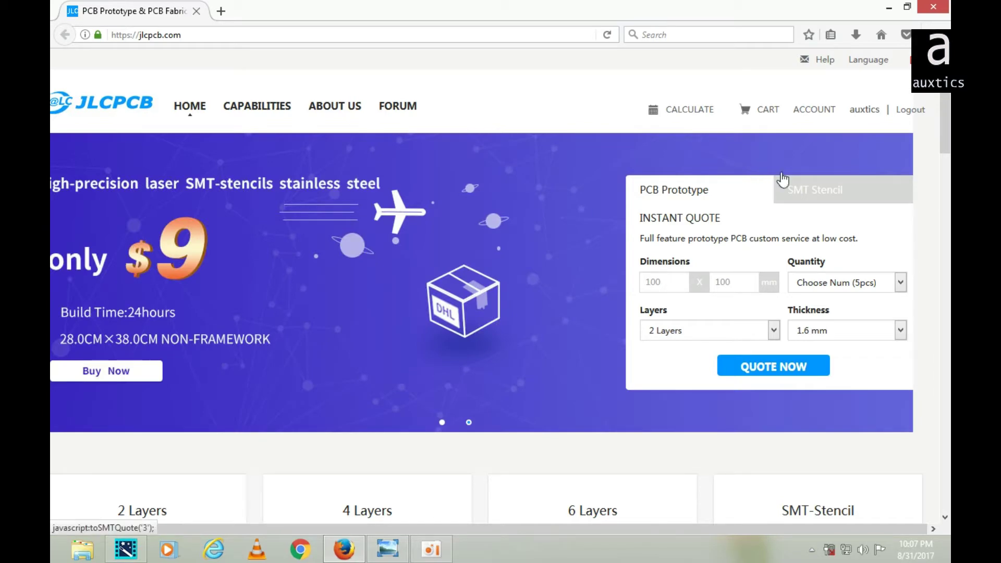
left_click_drag(850, 109, 874, 108)
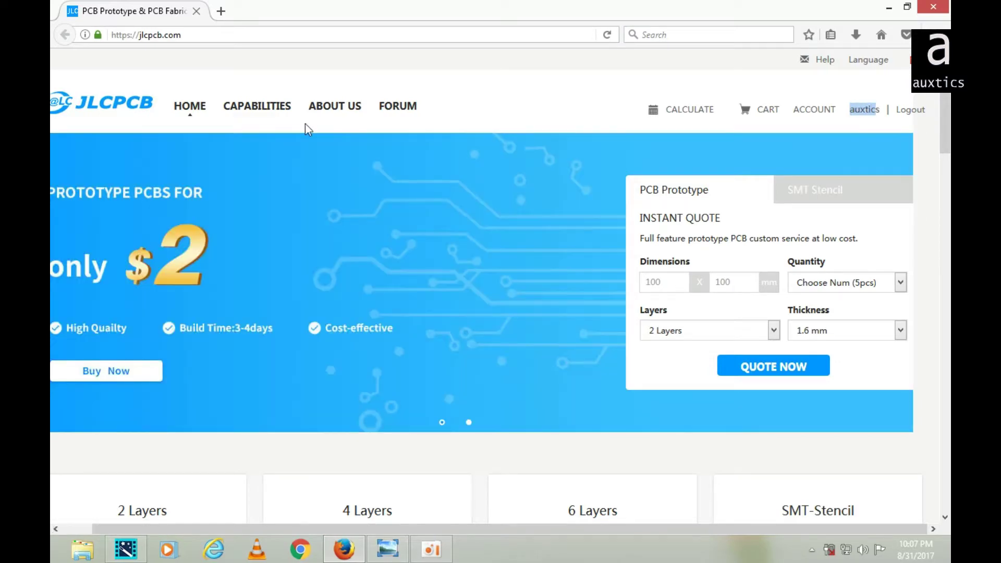
scroll(141, 277, "down", 4)
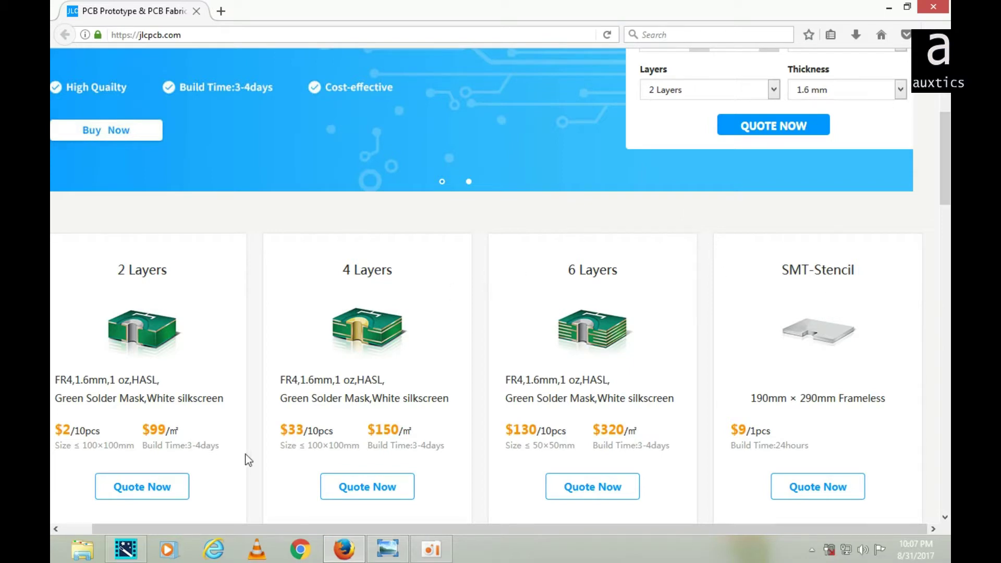
left_click(152, 496)
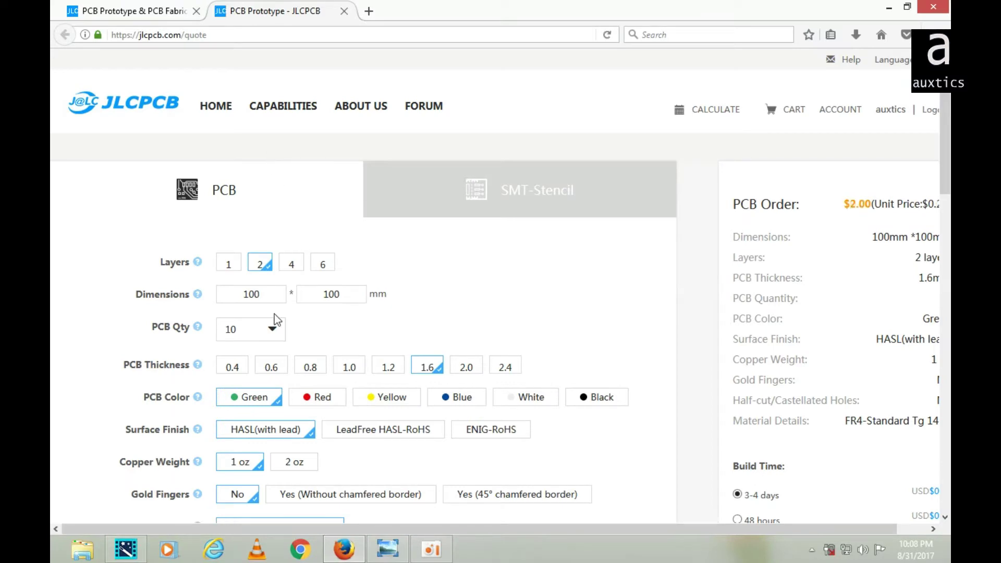
Step: Keep the PCB quantity at 10 and change the board colour to Red
left_click(277, 333)
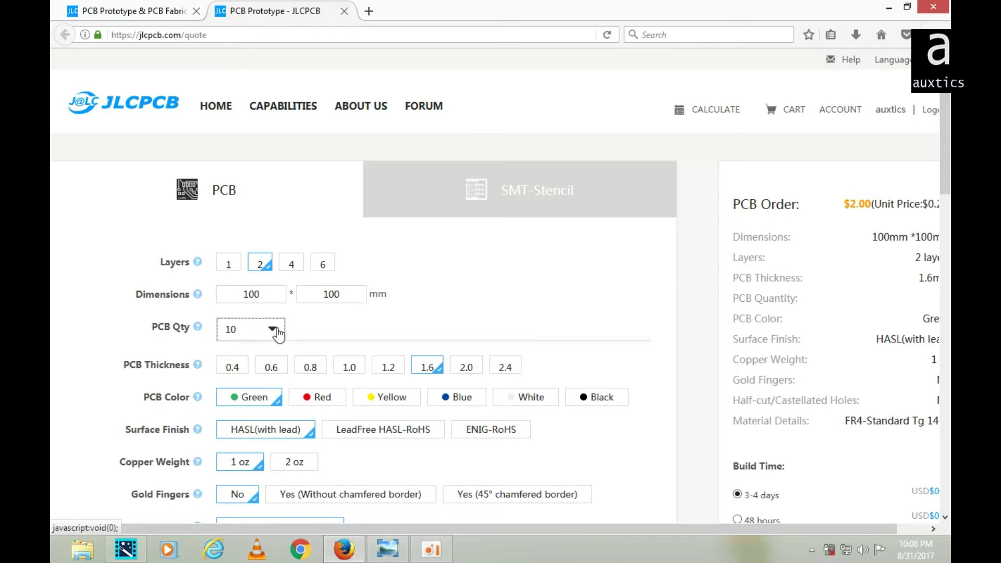
scroll(358, 306, "down", 3)
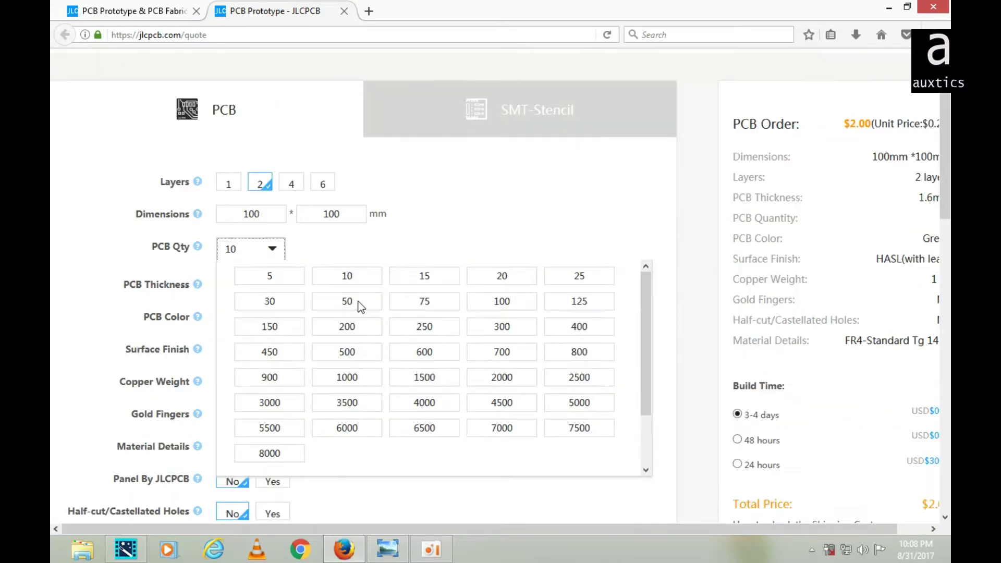
left_click(273, 251)
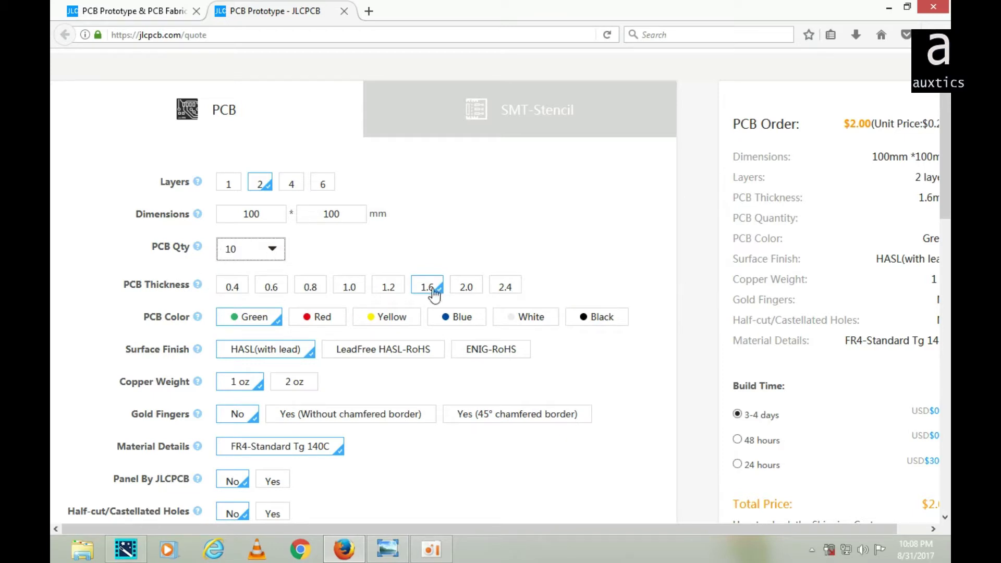
left_click(328, 326)
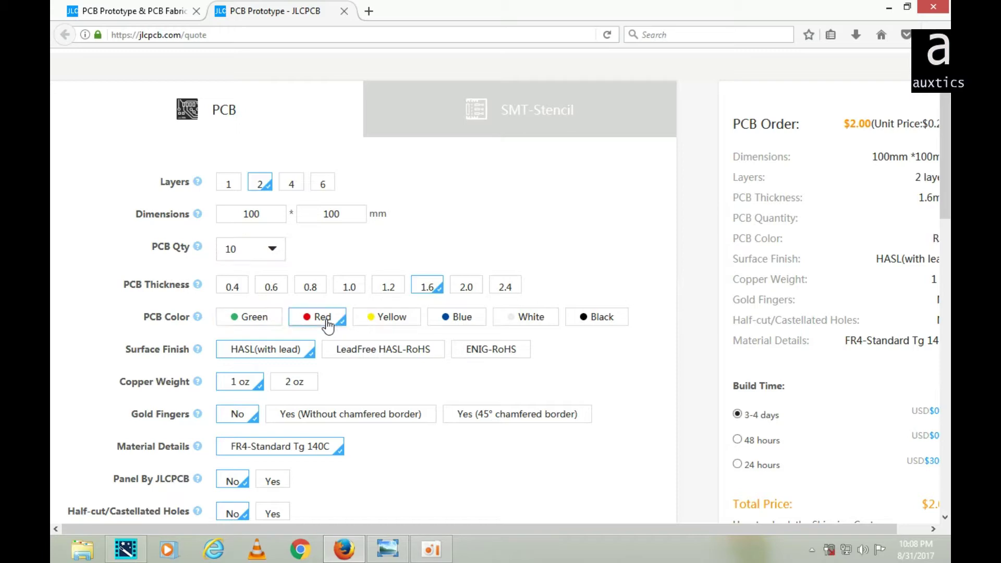
Step: Review the remaining 2-layer 100×100 mm options and save the quote to the cart
scroll(328, 257, "down", 3)
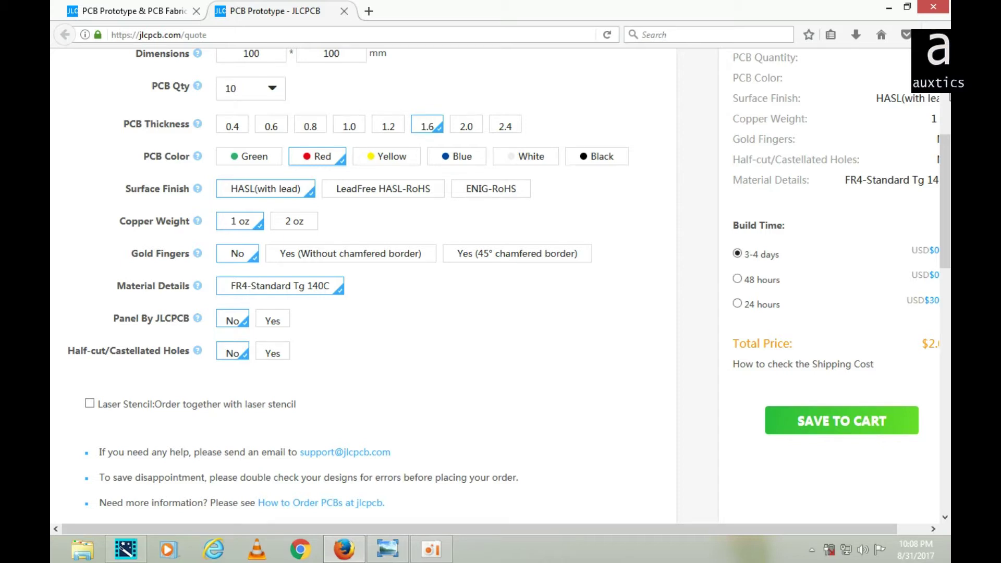
scroll(632, 309, "down", 3)
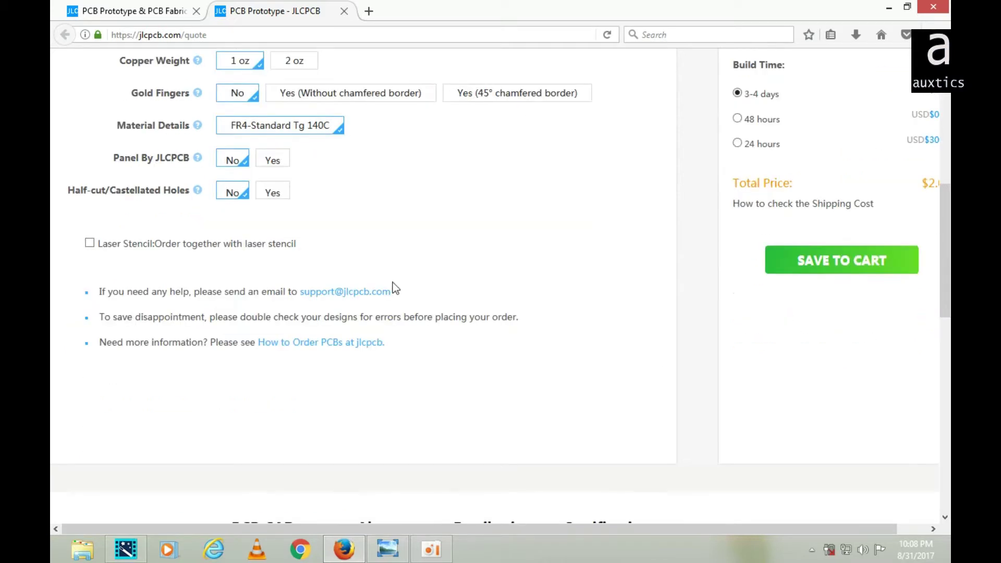
scroll(522, 417, "up", 6)
left_click_drag(539, 531, 690, 526)
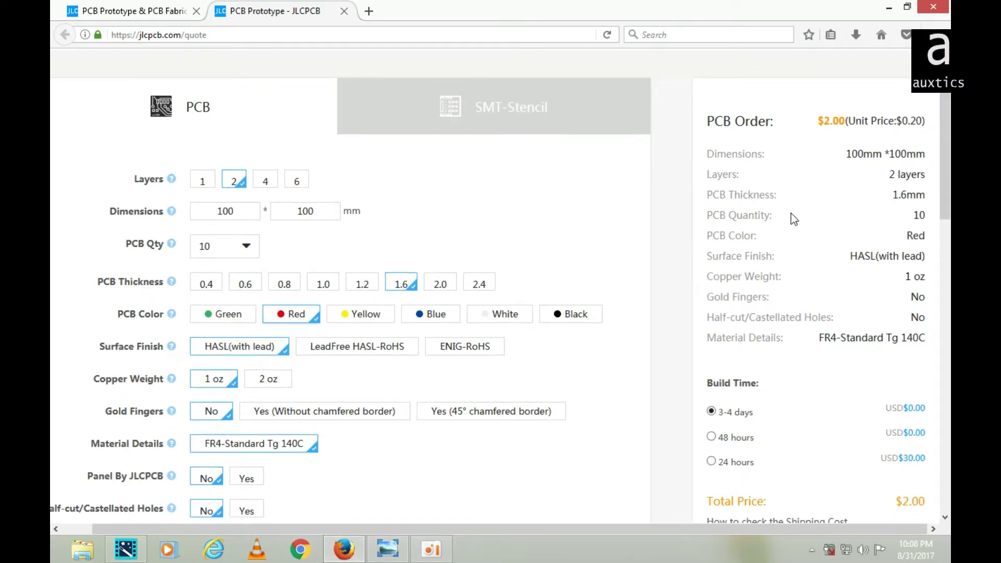
scroll(791, 213, "down", 2)
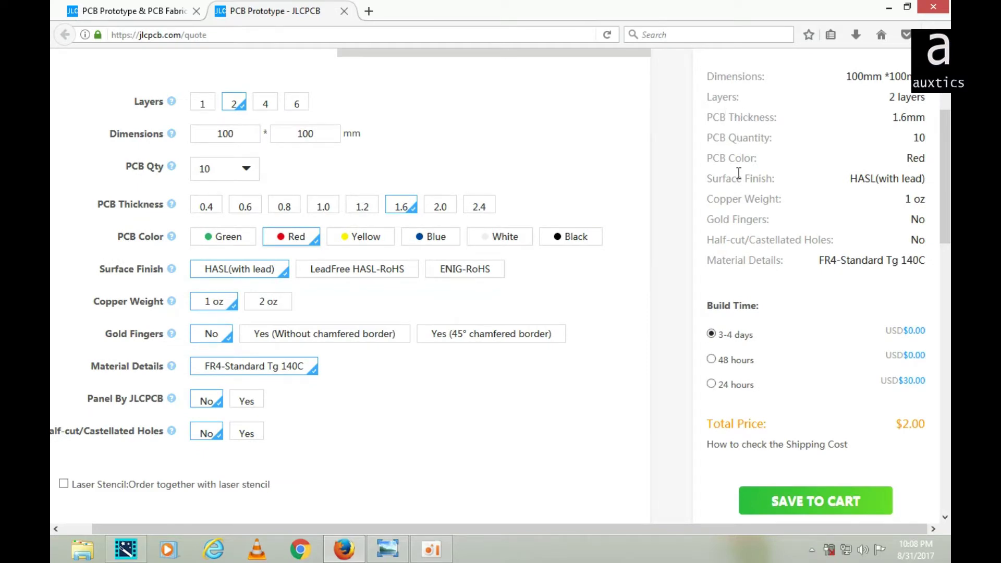
scroll(739, 173, "down", 2)
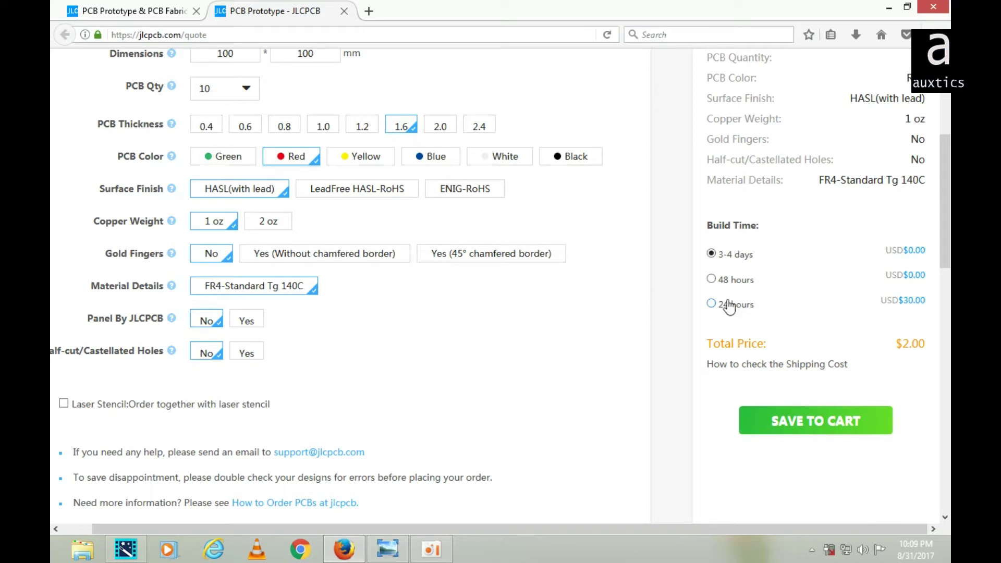
left_click(778, 431)
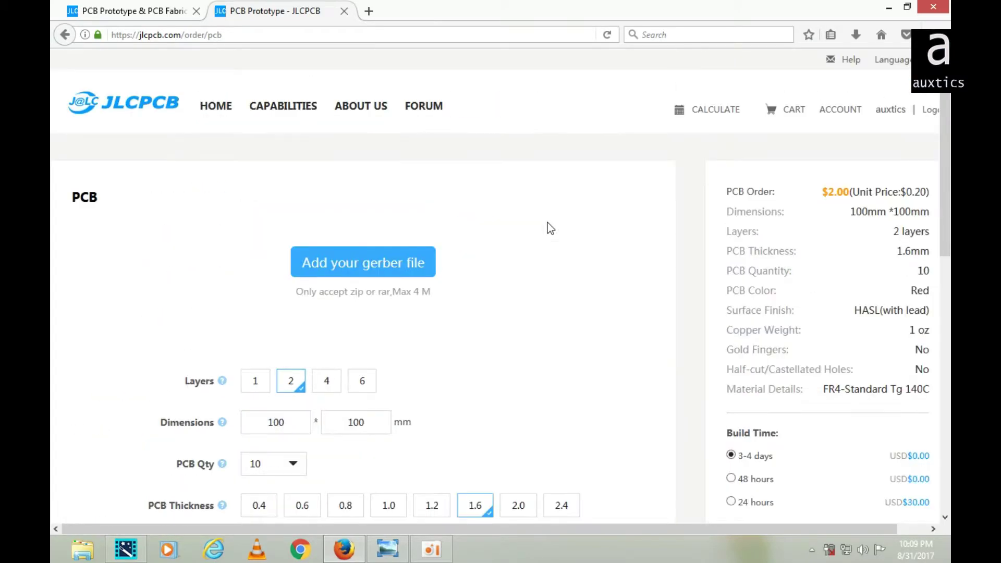
Step: Upload the '2.1 subwoofer amp TIP - CADCAM' ZIP from the Desktop as the Gerber file
left_click(418, 265)
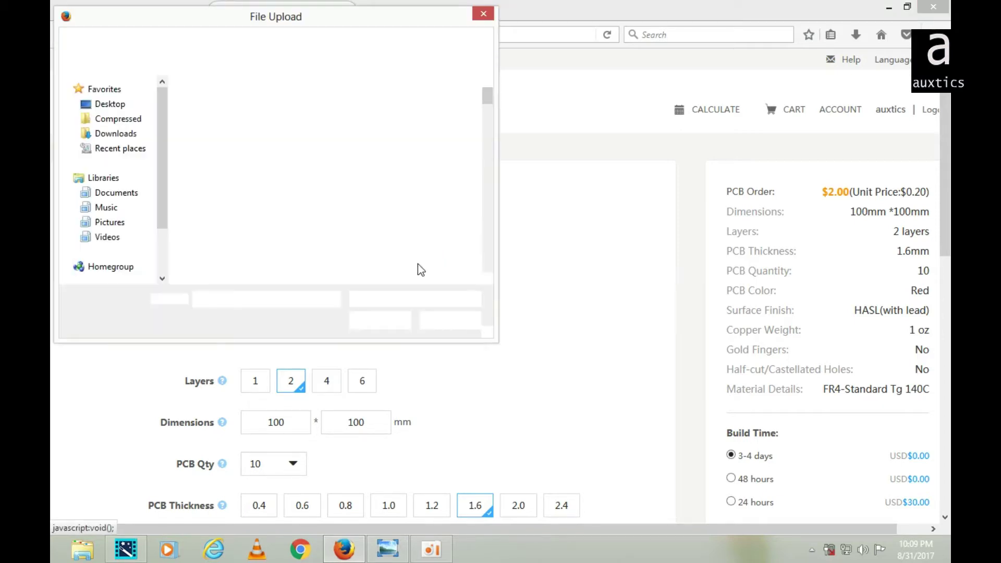
left_click(242, 221)
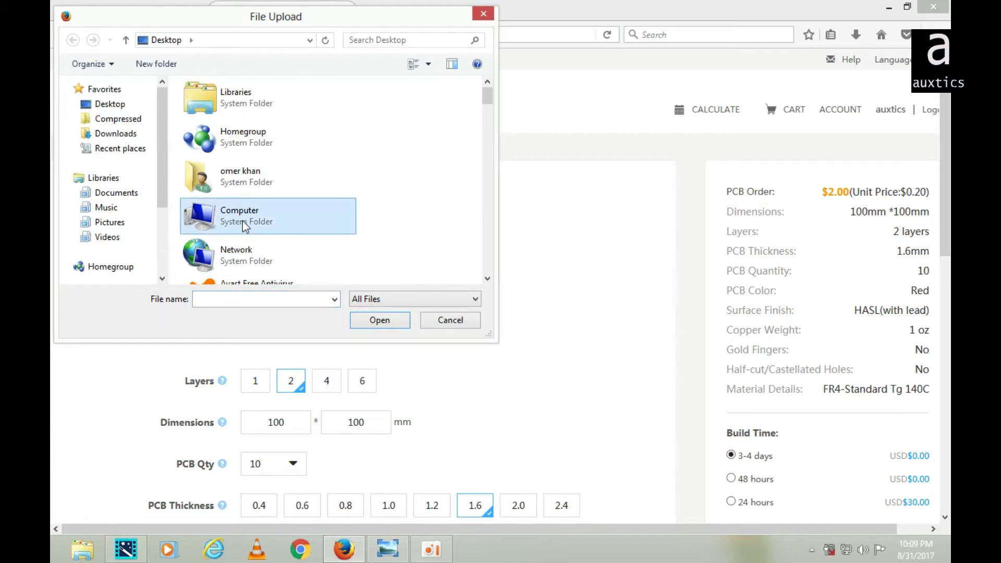
scroll(309, 198, "down", 5)
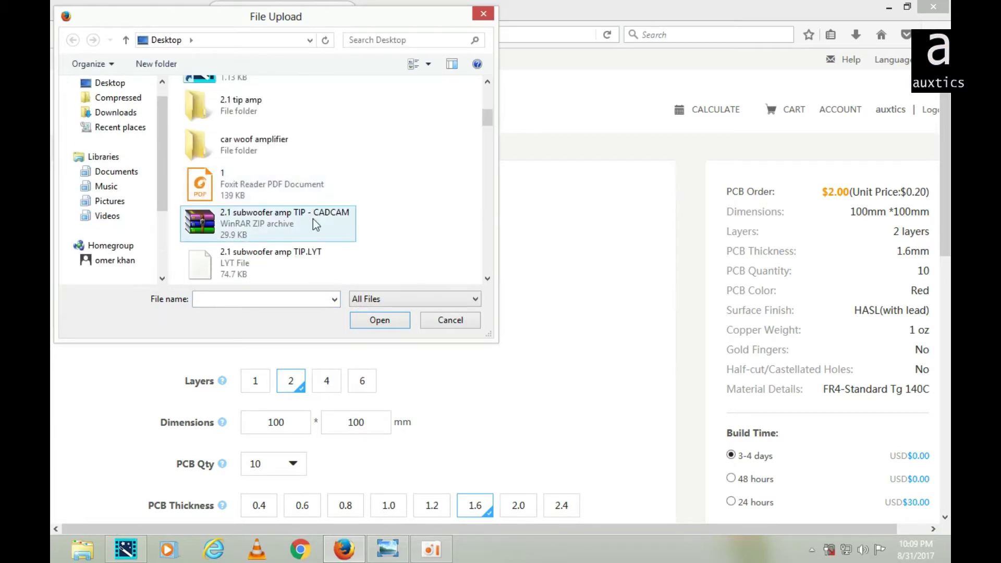
left_click(313, 218)
left_click(402, 321)
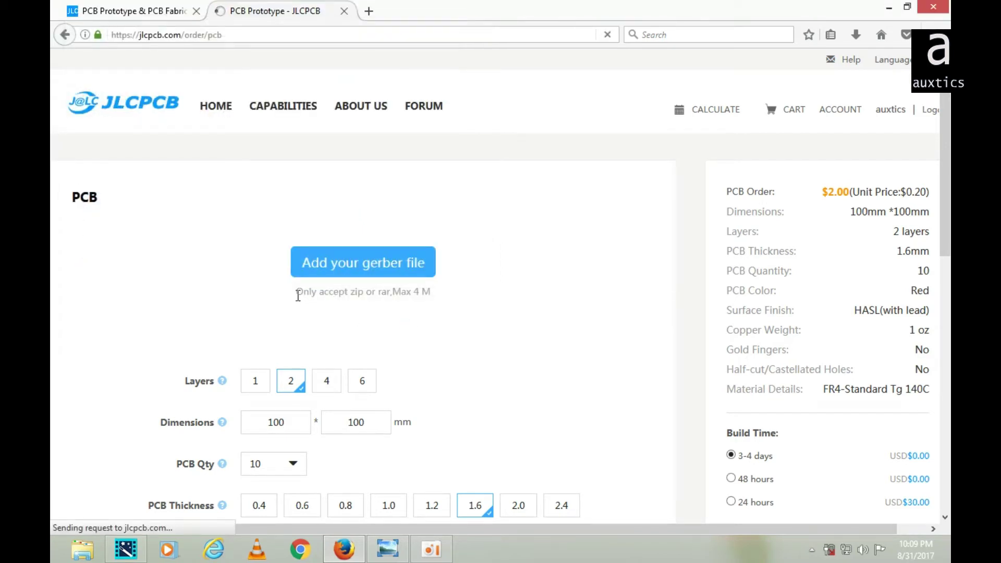
Step: Let the upload finish at 125.73 × 242.57 mm and $42.21, then open the Gerber Viewer
left_click_drag(296, 295, 383, 307)
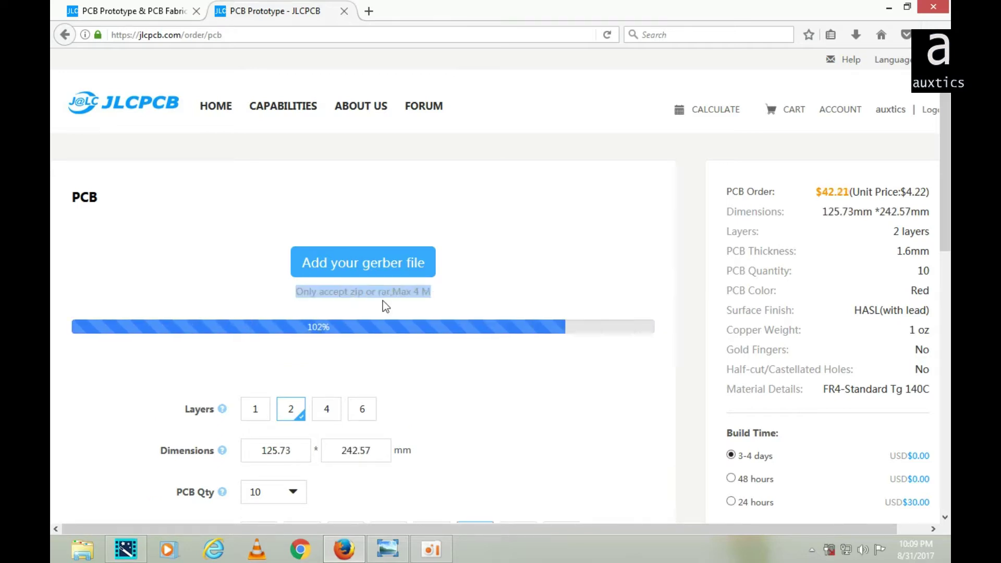
left_click(343, 291)
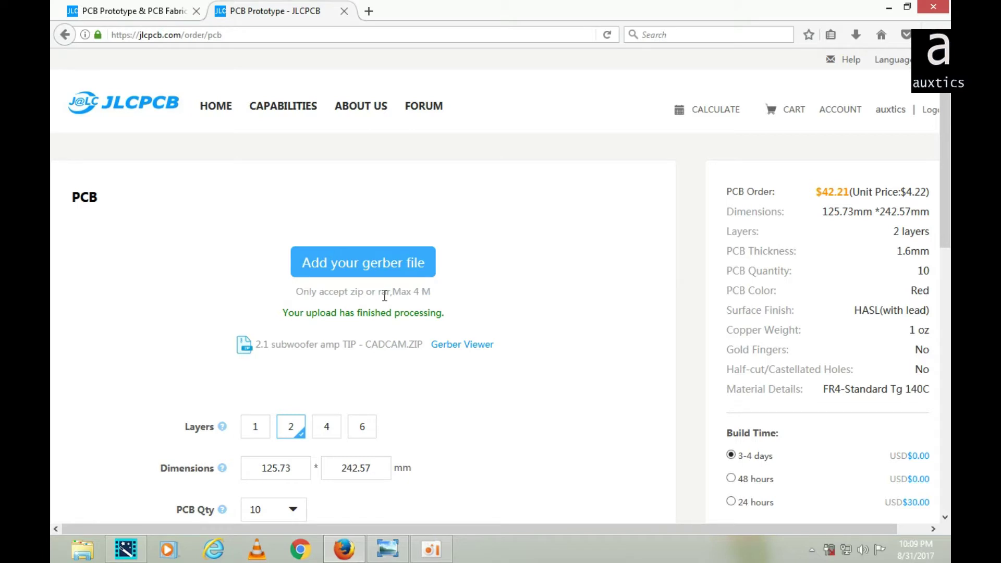
scroll(458, 244, "down", 3)
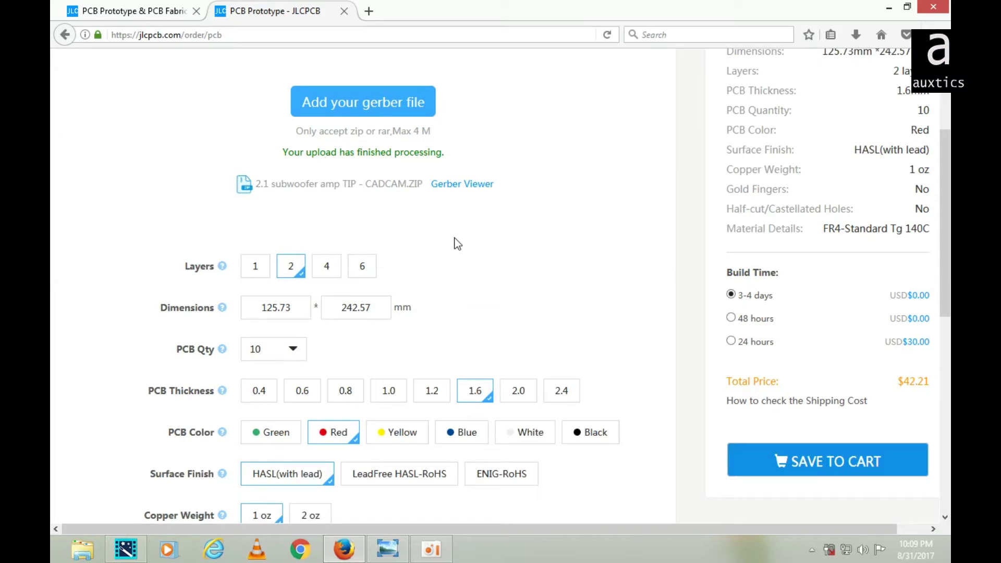
left_click(468, 188)
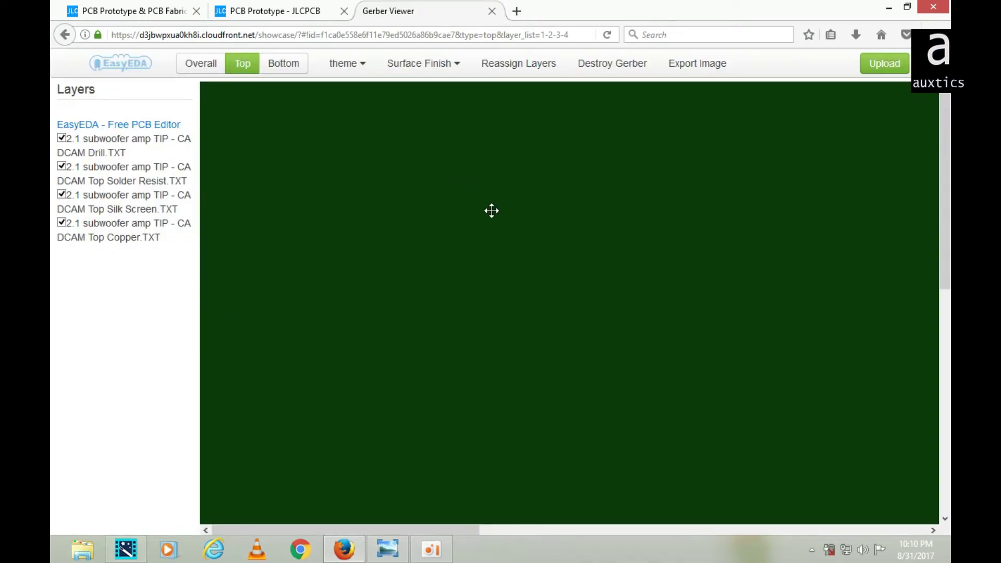
Step: Zoom out to see the whole subwoofer amp board's top side, then close the viewer tab
scroll(492, 210, "down", 2)
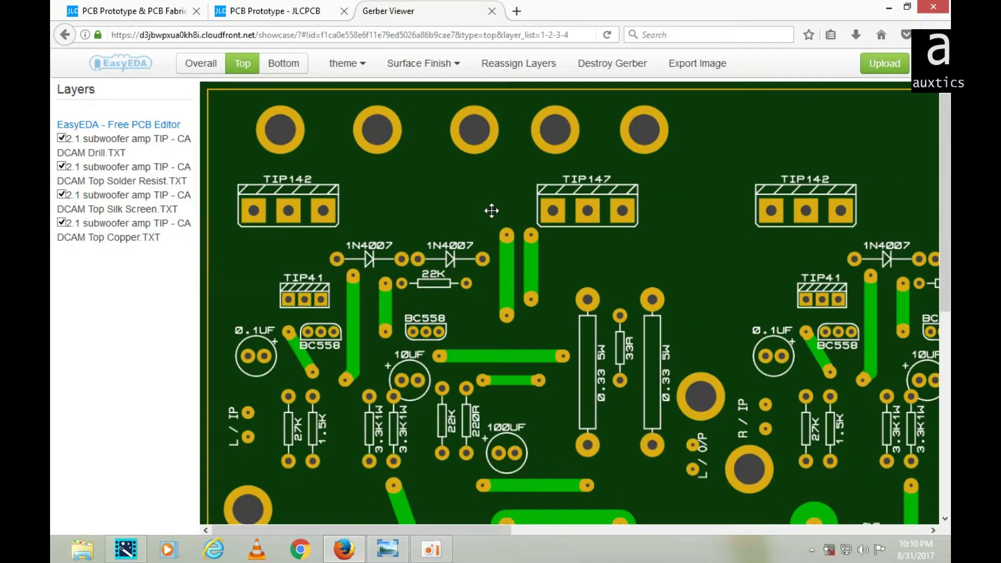
scroll(492, 211, "down", 4)
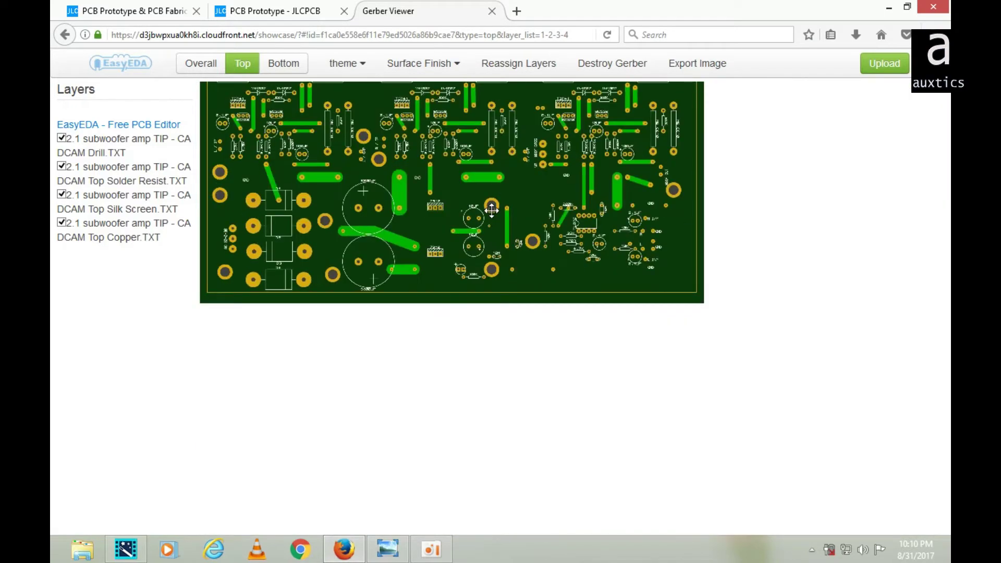
left_click(492, 11)
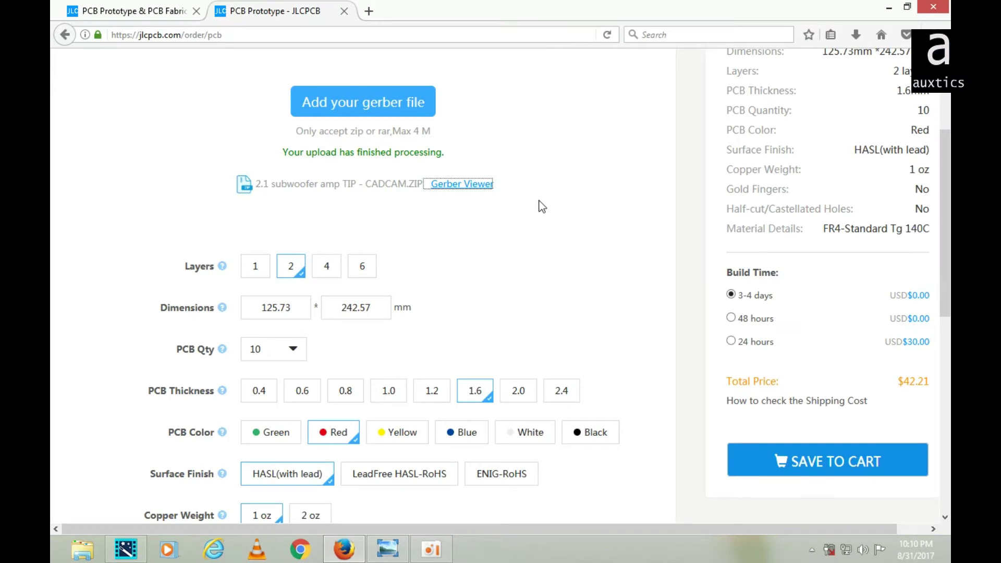
Step: Check the 2-layer, red, 10-piece options and save the $42.21 board order to the cart
scroll(539, 201, "down", 3)
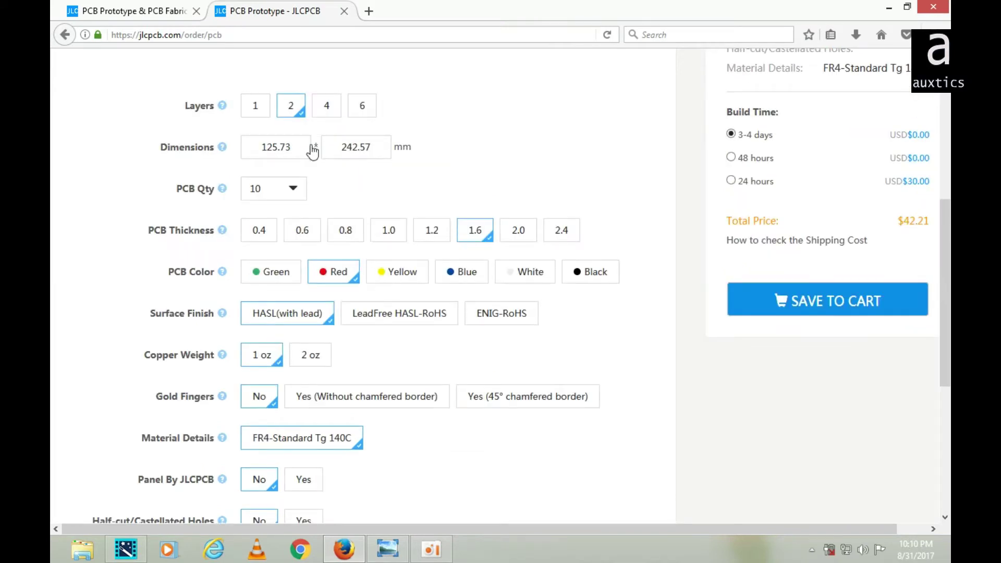
scroll(449, 151, "up", 2)
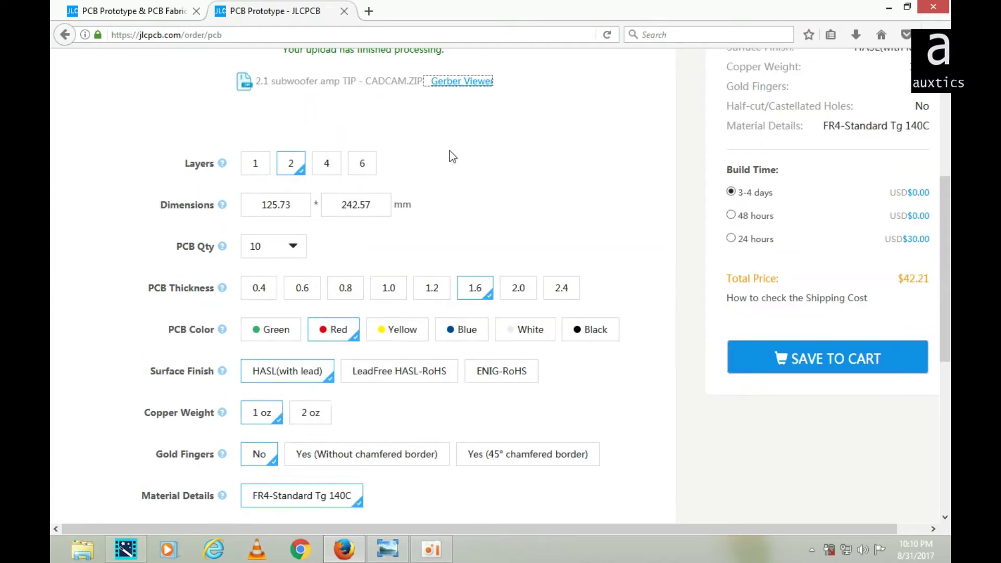
scroll(450, 151, "down", 2)
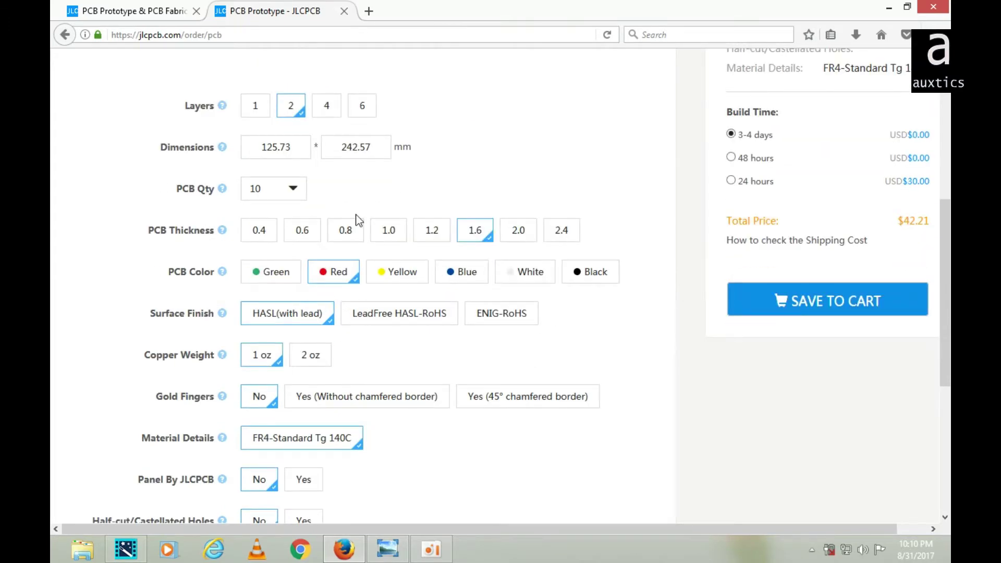
scroll(358, 219, "down", 7)
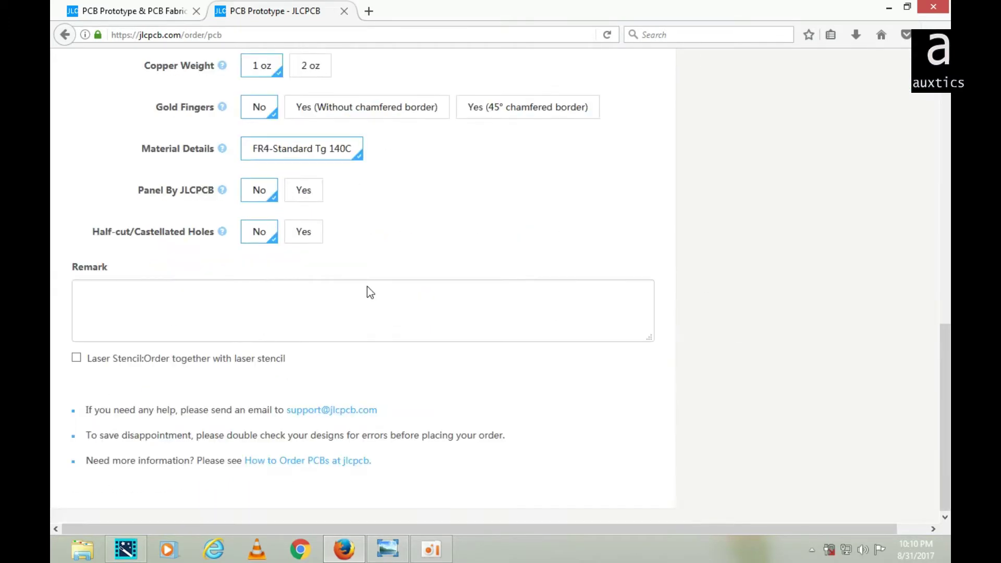
scroll(368, 286, "up", 9)
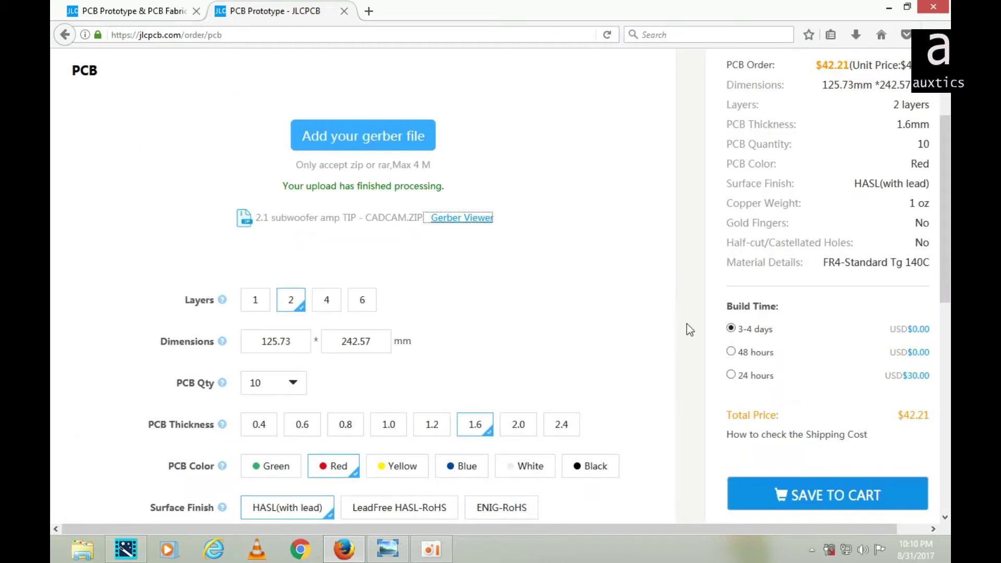
scroll(686, 324, "down", 3)
left_click(788, 374)
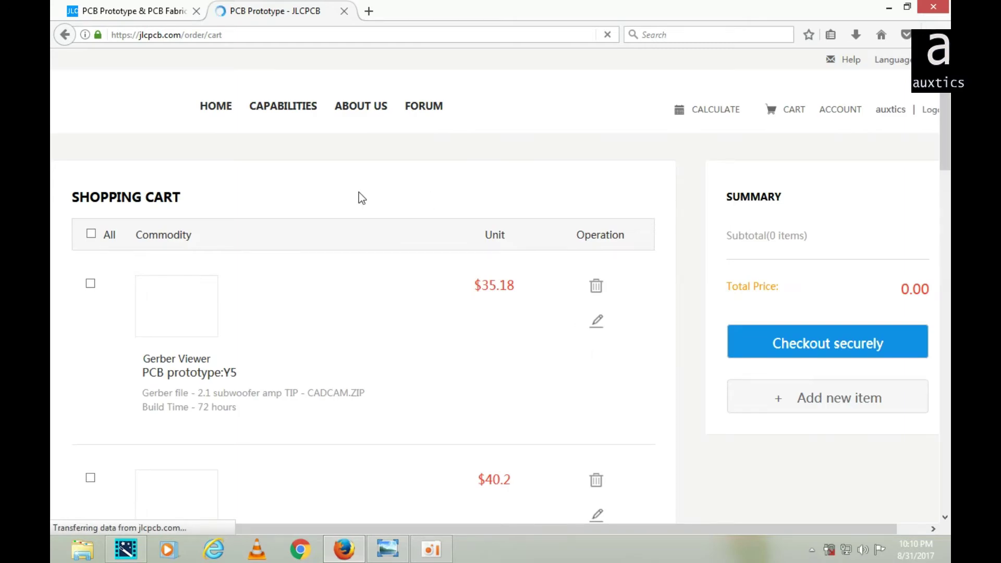
Step: Review cart items Y5–Y8 and select all four prototype orders for a $159.80 total
scroll(362, 198, "down", 5)
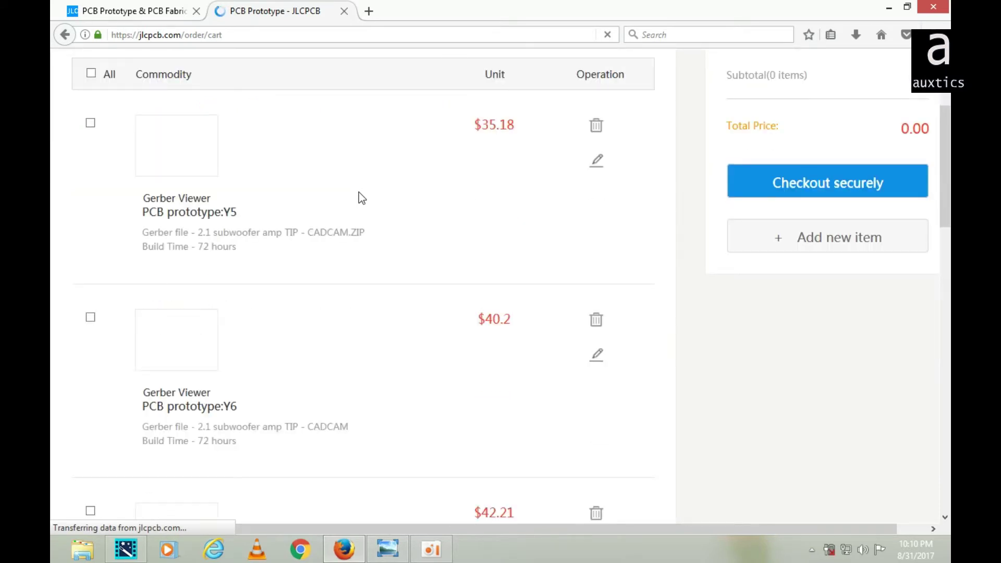
scroll(362, 198, "down", 15)
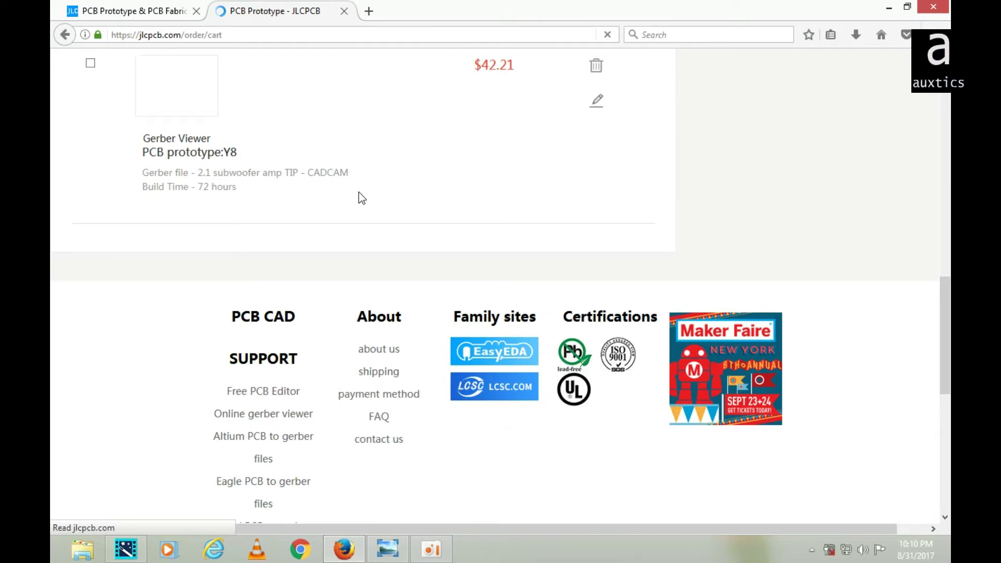
scroll(362, 198, "up", 3)
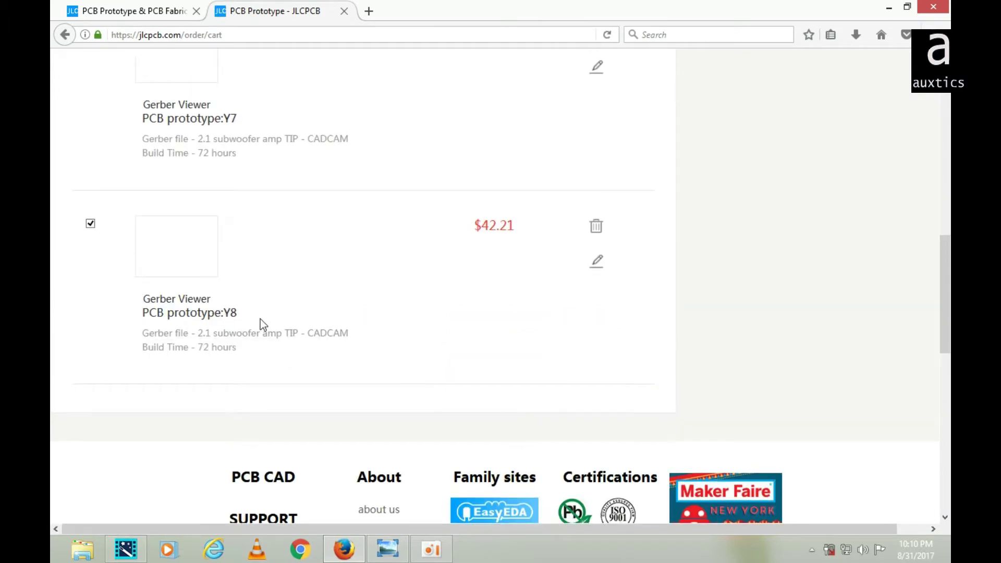
left_click_drag(226, 312, 237, 314)
left_click(238, 314)
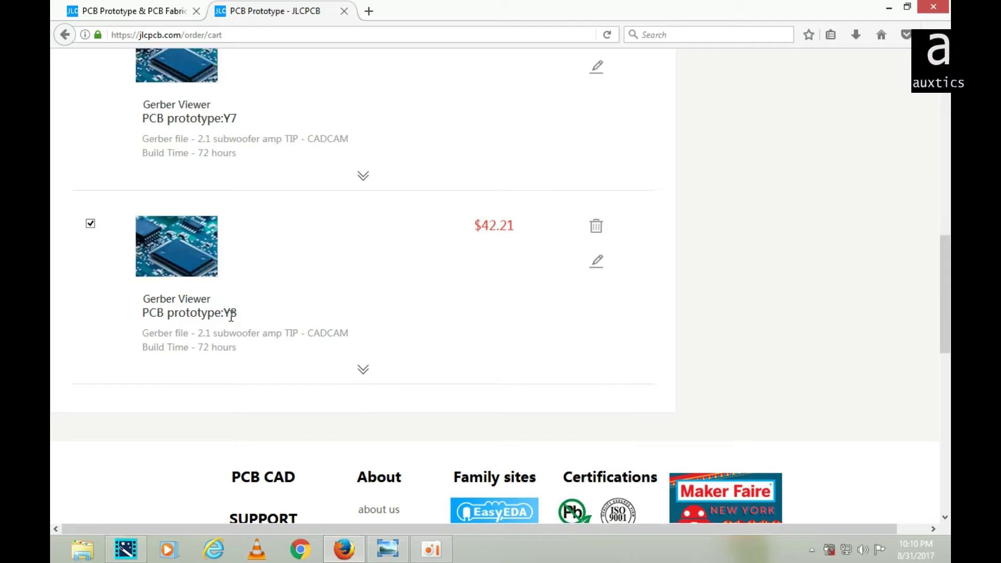
left_click_drag(223, 313, 239, 314)
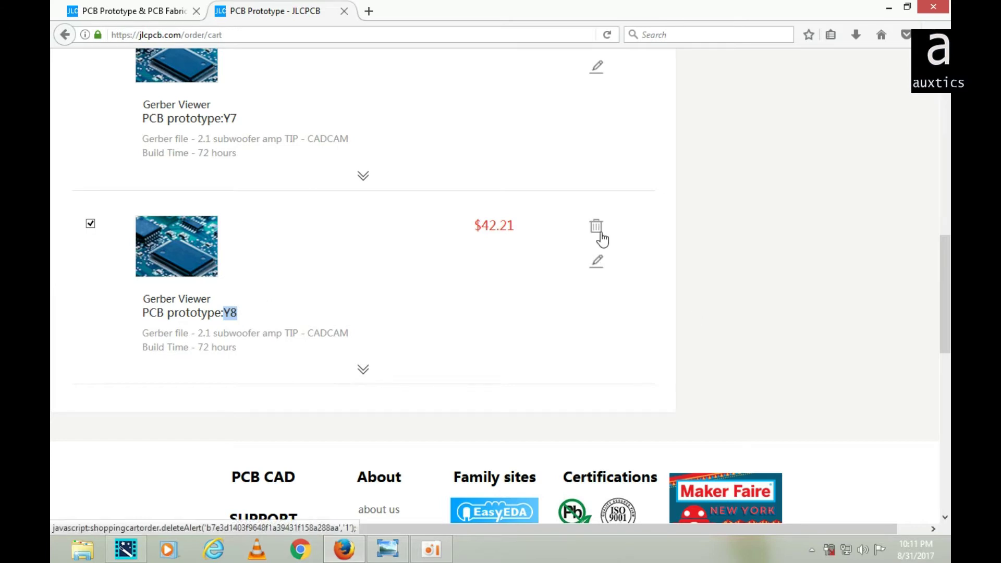
scroll(646, 282, "up", 1)
scroll(646, 282, "up", 8)
scroll(634, 307, "up", 3)
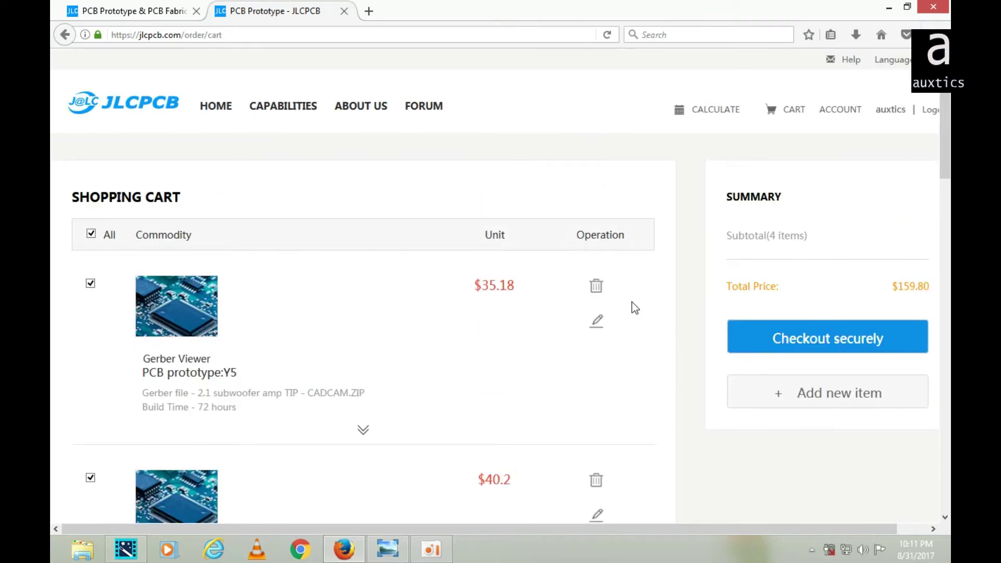
scroll(633, 304, "down", 15)
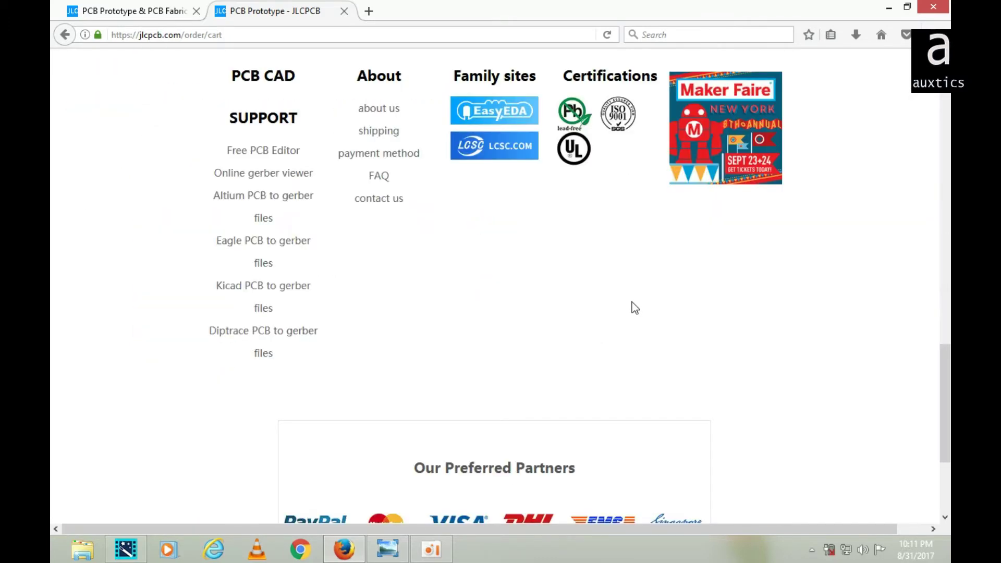
scroll(632, 301, "up", 15)
scroll(632, 301, "up", 1)
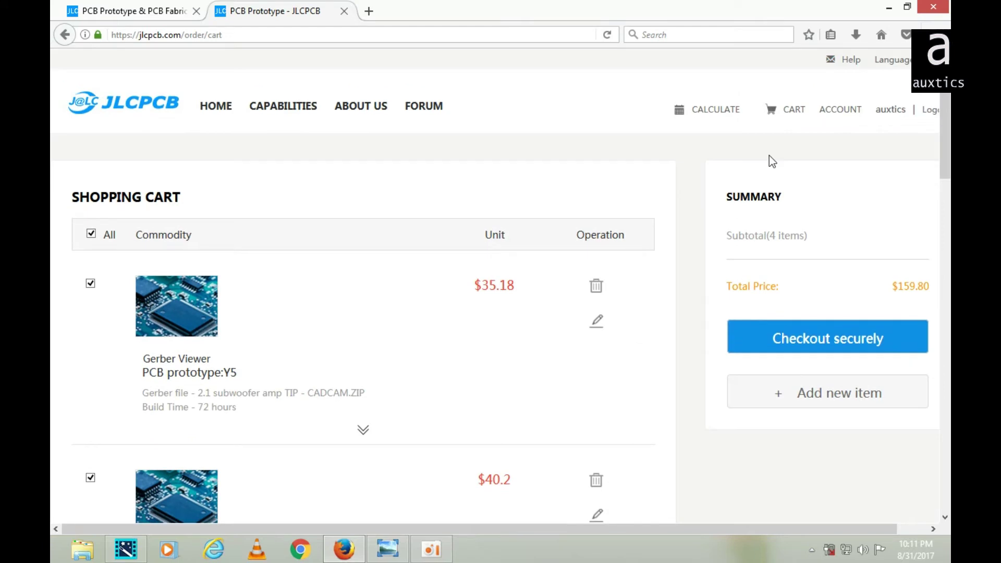
Step: Proceed to checkout with the four selected cart items totalling $159.80
left_click(799, 347)
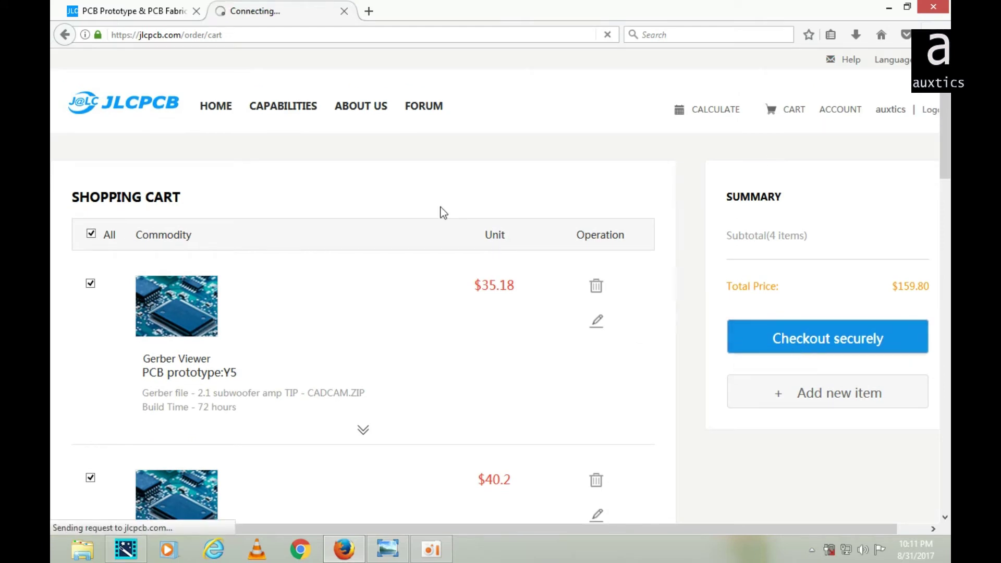